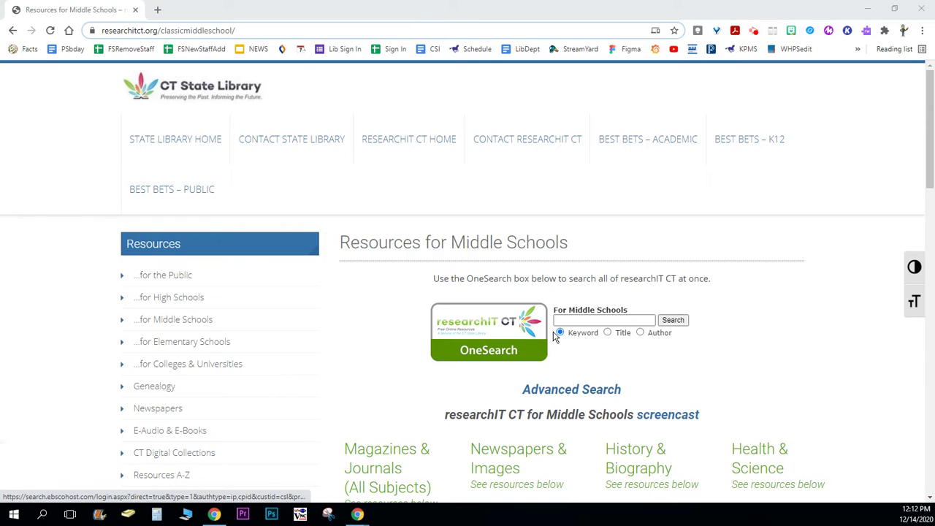
# Reload the researchIT CT Resources for Middle Schools page and put the cursor in the OneSearch box
pyautogui.click(162, 30)
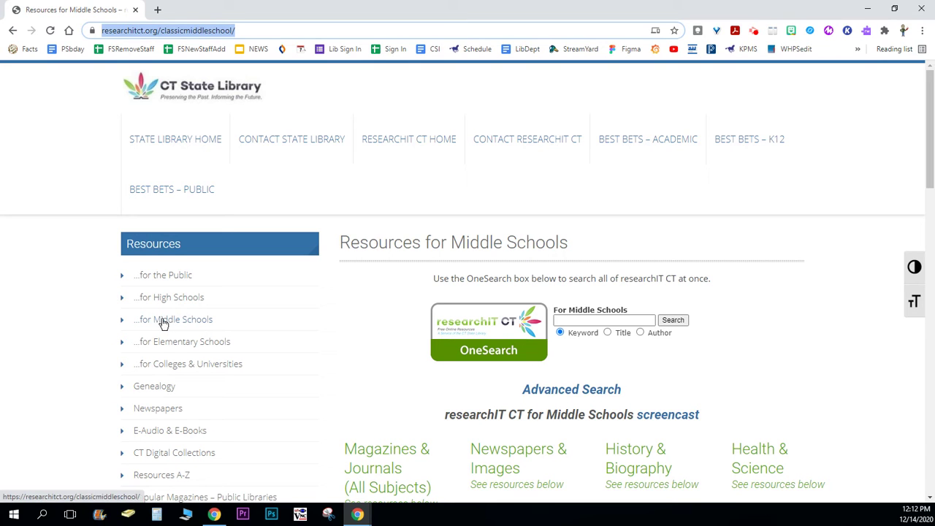
pyautogui.click(164, 322)
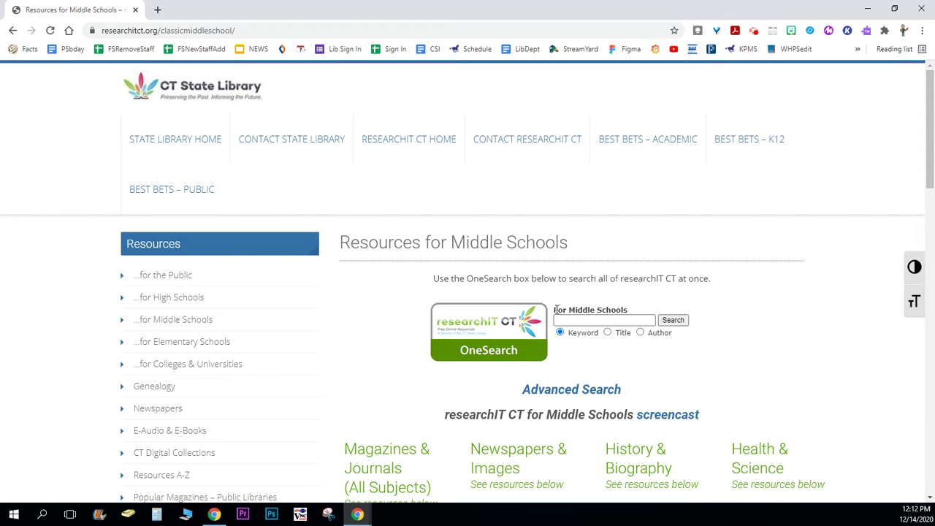
pyautogui.moveTo(555, 310); pyautogui.dragTo(628, 311)
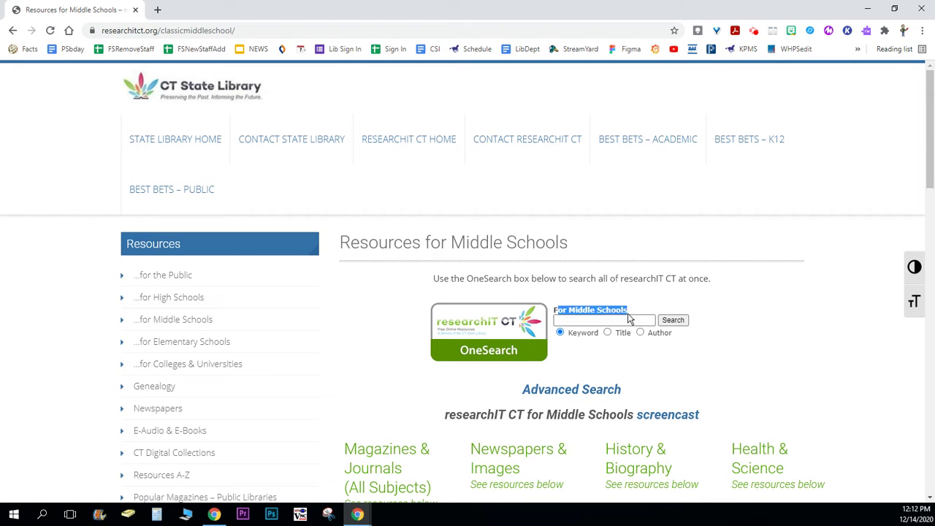
pyautogui.click(588, 322)
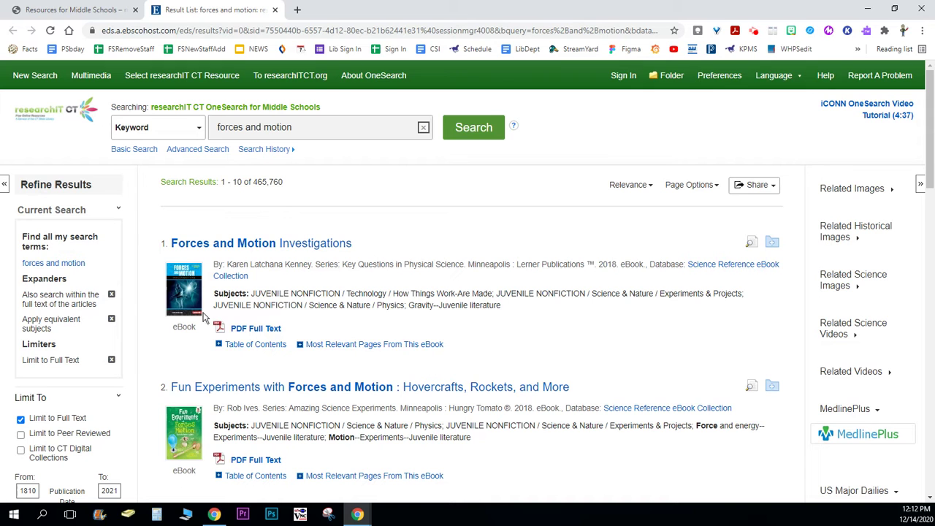
# Change the From publication year in the Limit To panel from 1810 to 2010
pyautogui.scroll(-1, 77, 376)
pyautogui.scroll(-1, 76, 376)
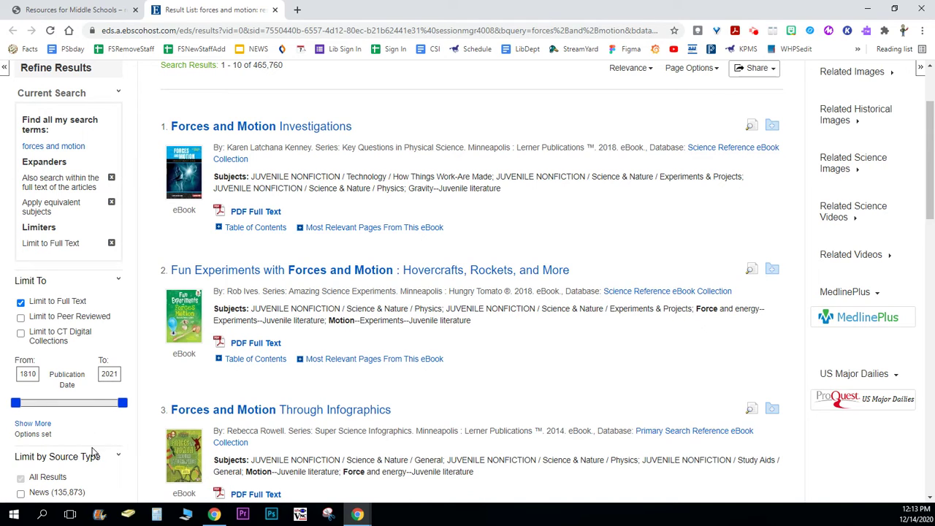
pyautogui.click(28, 375)
pyautogui.doubleClick(23, 374)
pyautogui.write('20')
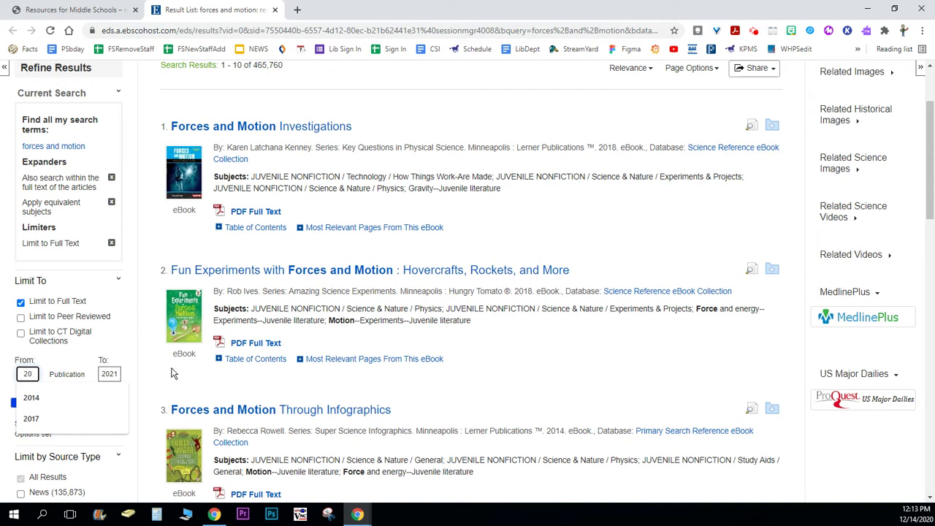
pyautogui.write('10')
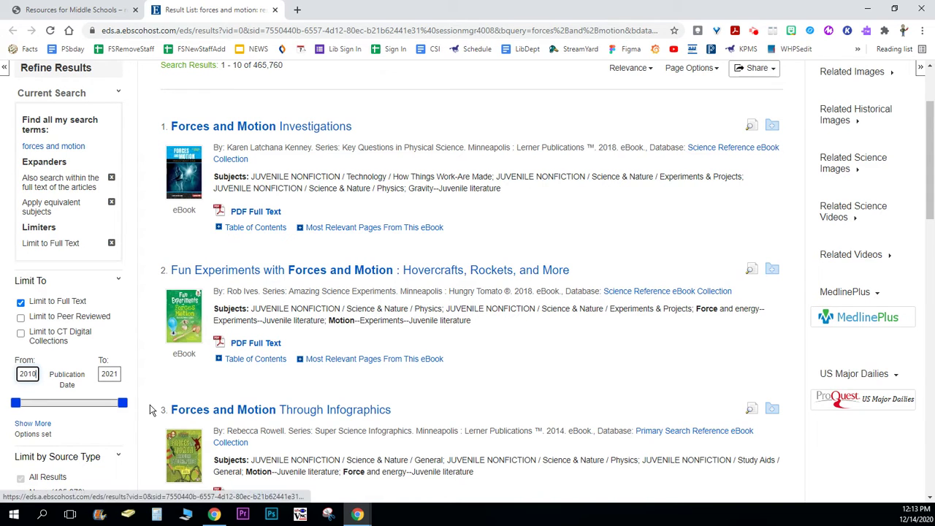
pyautogui.scroll(-4, 92, 409)
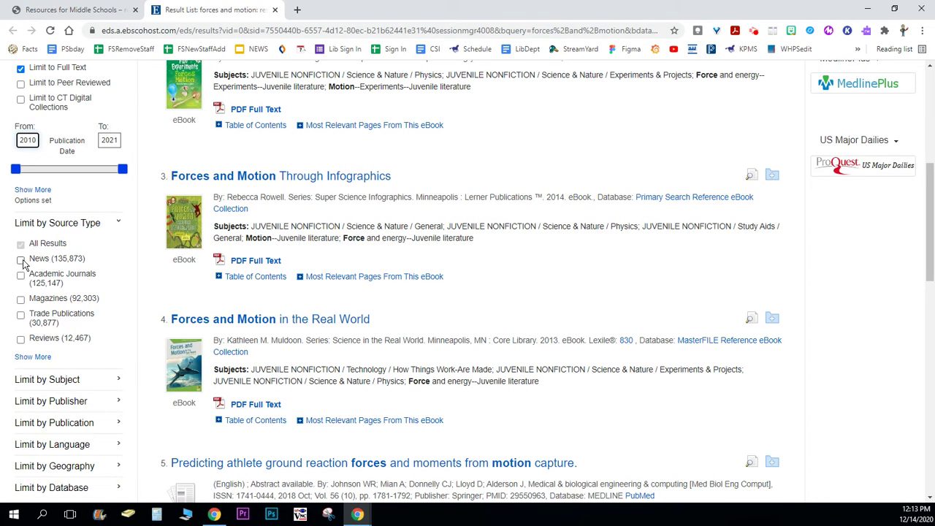
# Apply the 2010 date limit and restrict source types to News and Magazines
pyautogui.click(29, 358)
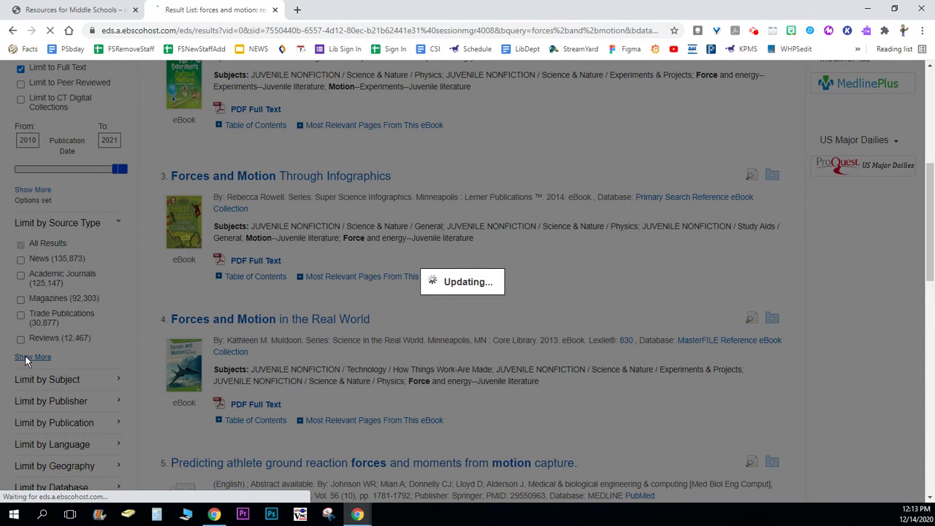
pyautogui.scroll(-5, 132, 332)
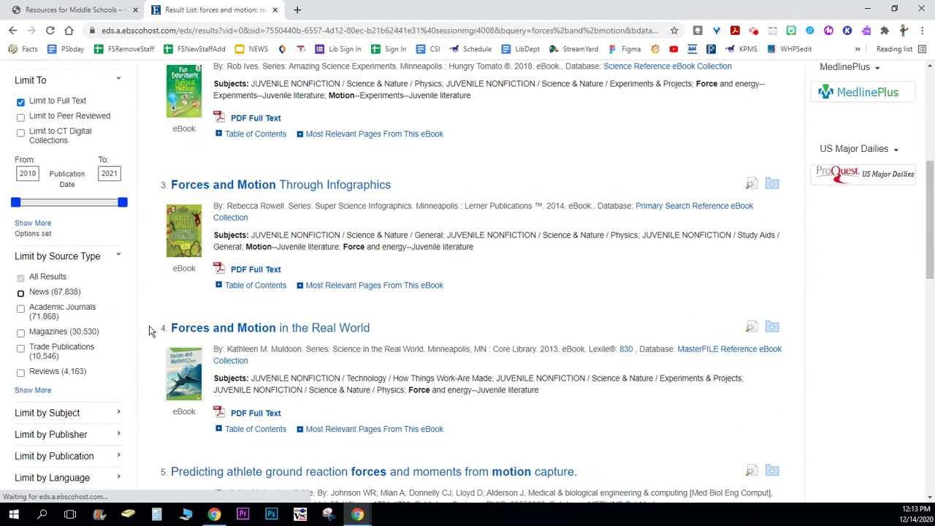
pyautogui.click(38, 392)
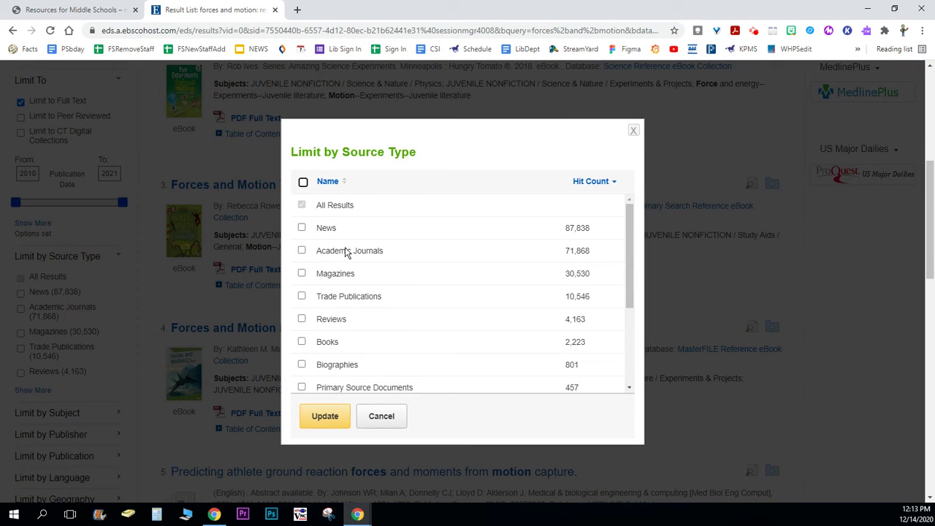
pyautogui.scroll(-2, 344, 247)
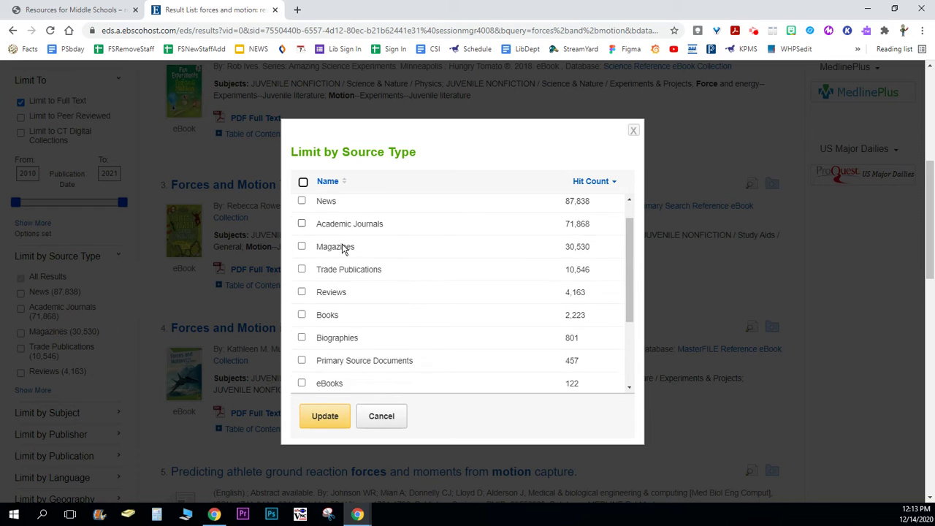
pyautogui.scroll(1, 347, 277)
pyautogui.scroll(2, 348, 278)
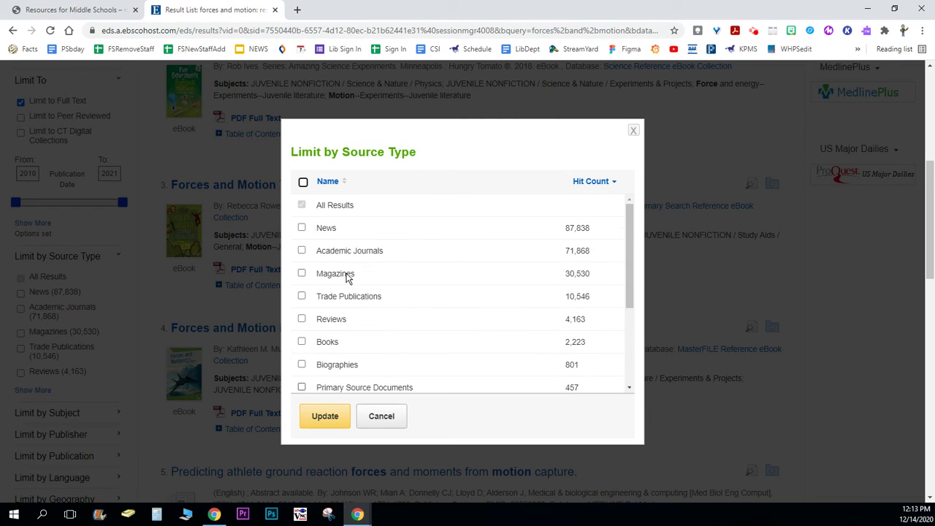
pyautogui.click(302, 274)
pyautogui.click(302, 230)
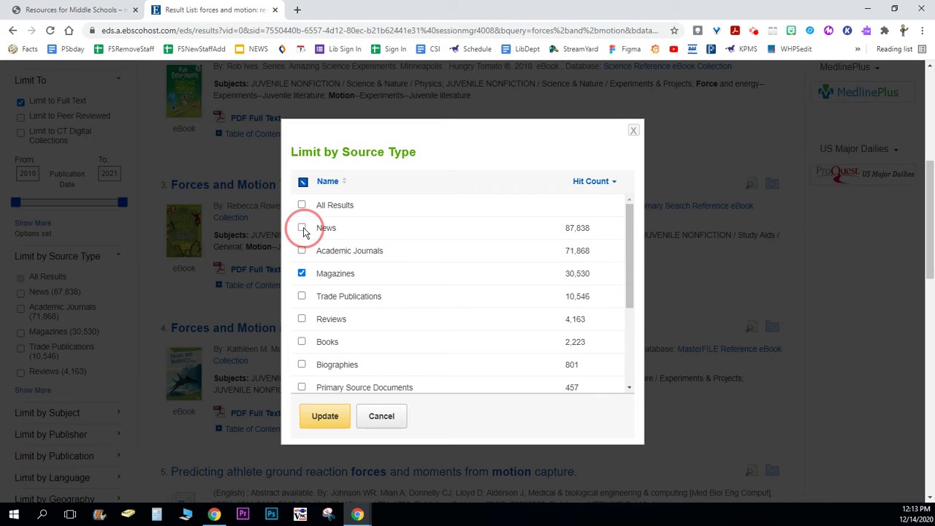
pyautogui.click(326, 415)
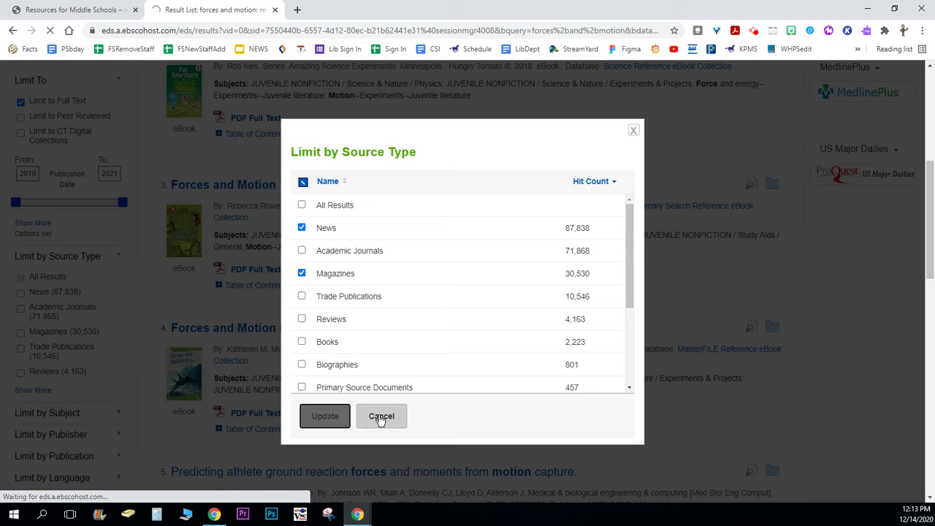
# Expand the Publication limiter and bring up its full list of publications
pyautogui.scroll(-5, 109, 363)
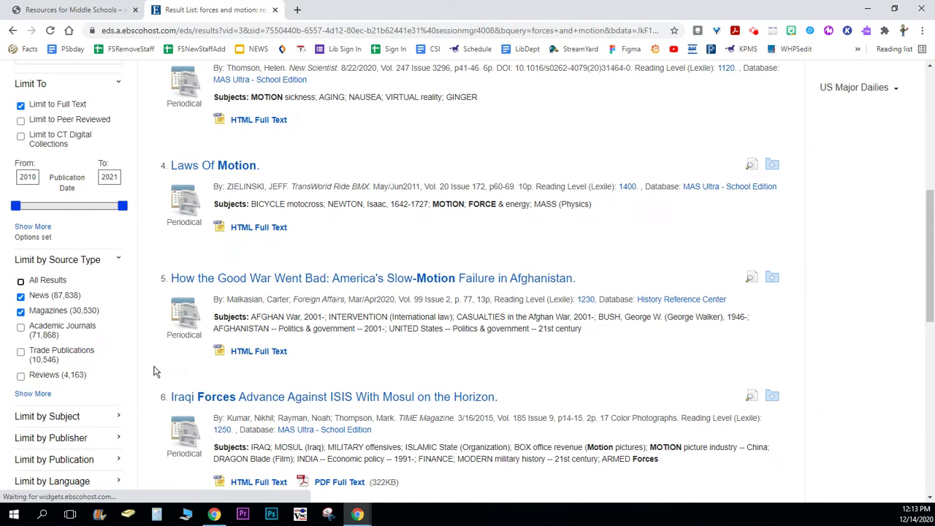
pyautogui.scroll(-2, 77, 356)
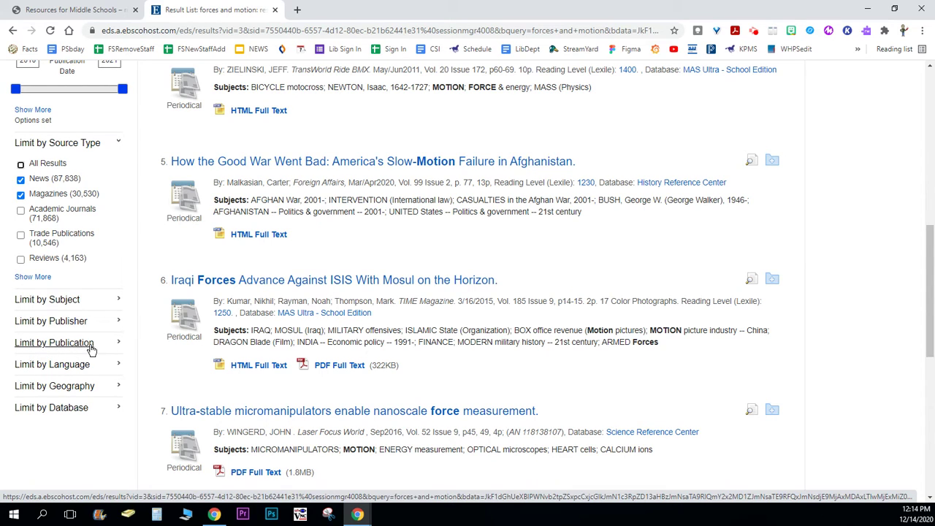
pyautogui.click(117, 345)
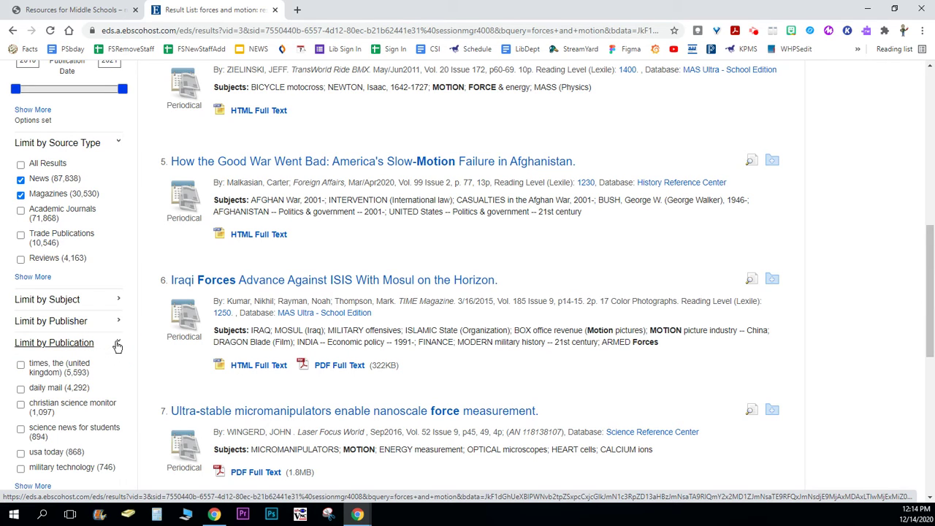
pyautogui.scroll(-1, 87, 413)
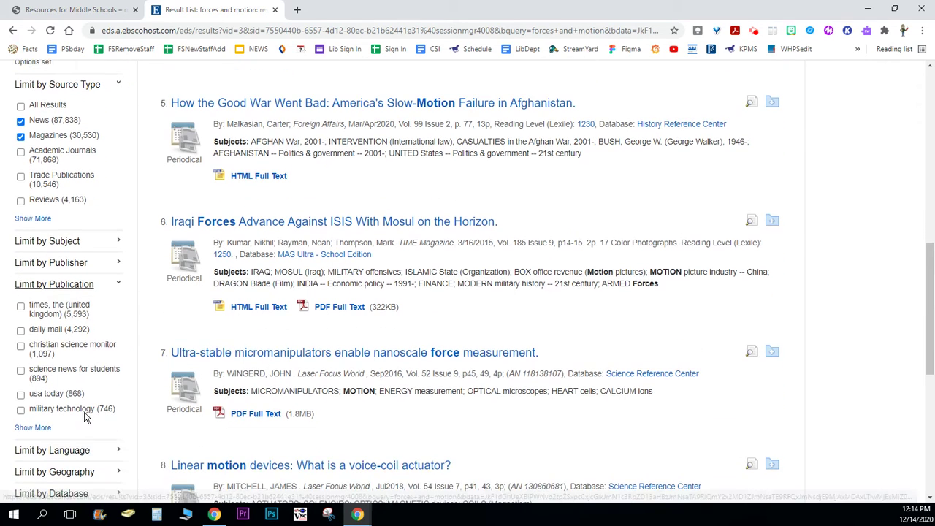
pyautogui.click(32, 427)
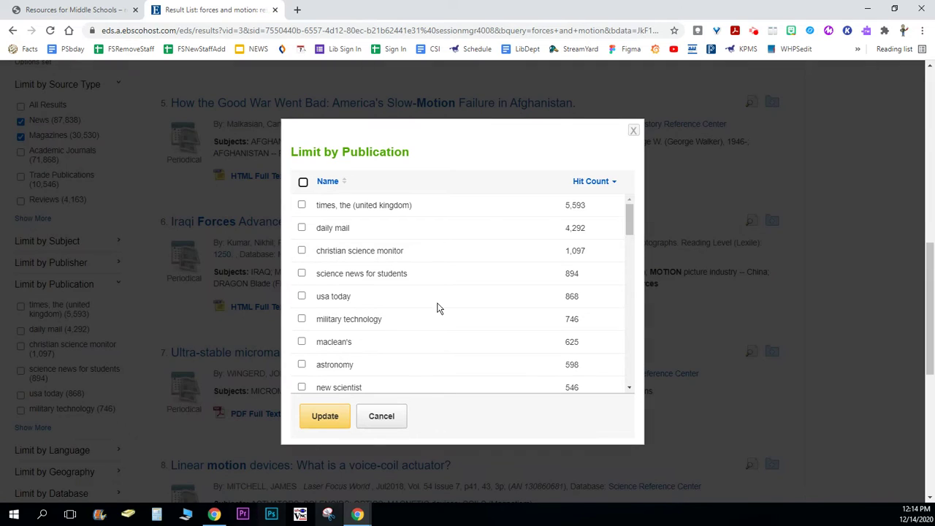
pyautogui.scroll(-1, 427, 312)
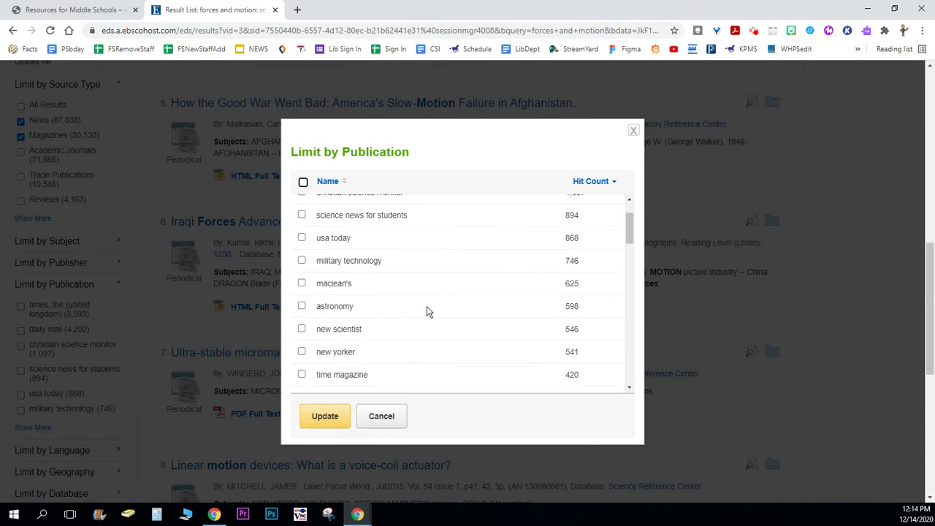
pyautogui.scroll(-3, 428, 312)
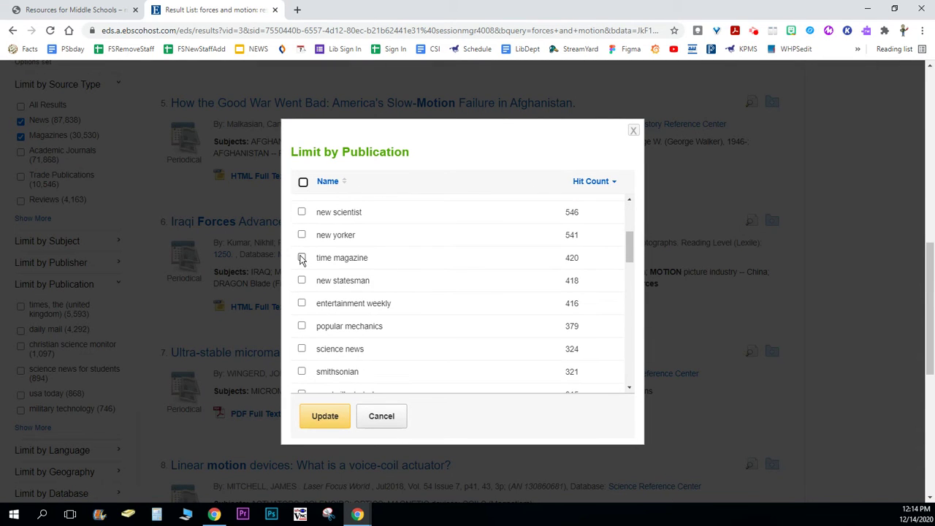
# Limit to Time Magazine, Science News, Smithsonian, Science World, Natural History and Scholastic Superscience
pyautogui.click(302, 258)
pyautogui.scroll(-1, 331, 265)
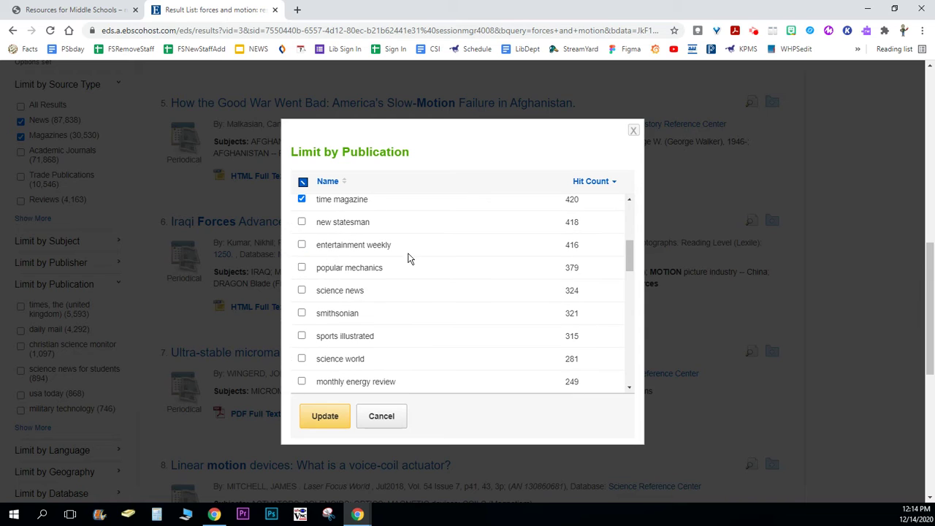
pyautogui.click(302, 291)
pyautogui.click(302, 315)
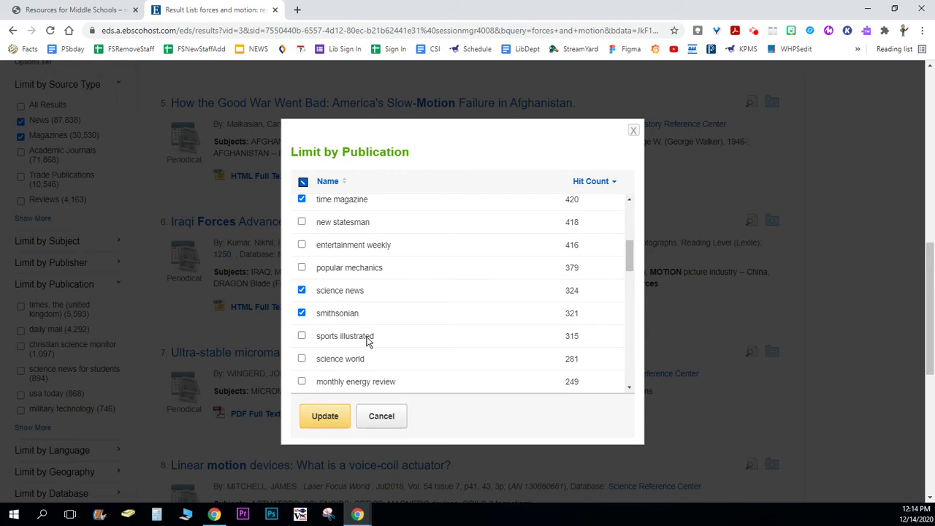
pyautogui.click(302, 358)
pyautogui.scroll(-1, 392, 331)
pyautogui.scroll(-3, 351, 315)
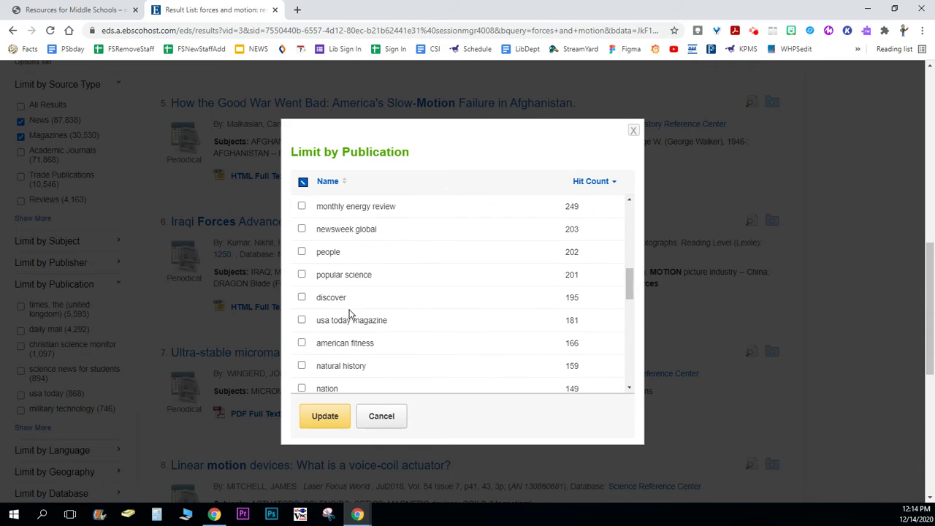
pyautogui.click(302, 365)
pyautogui.scroll(-3, 461, 336)
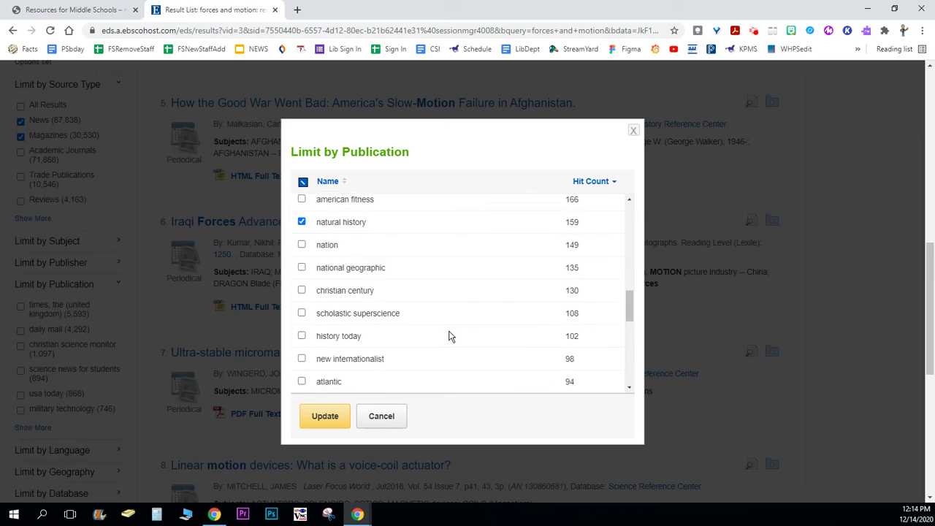
pyautogui.click(302, 282)
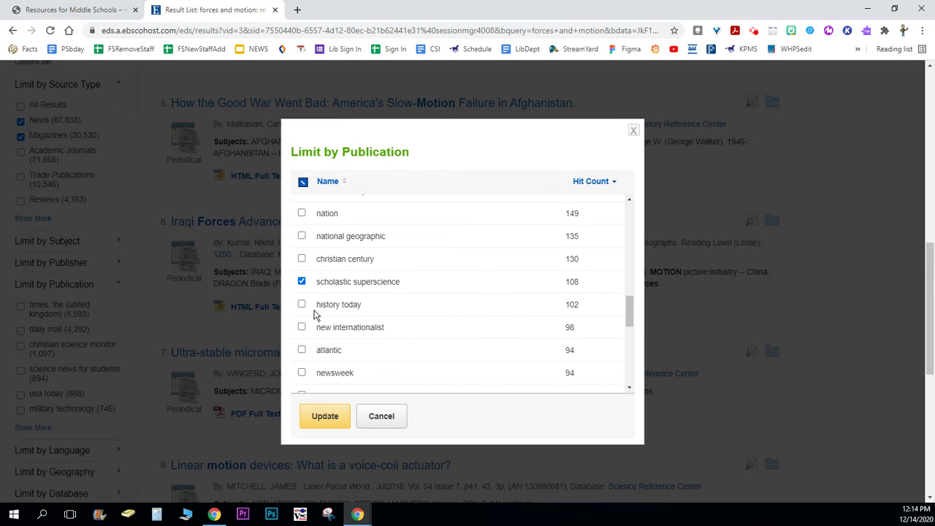
pyautogui.click(324, 415)
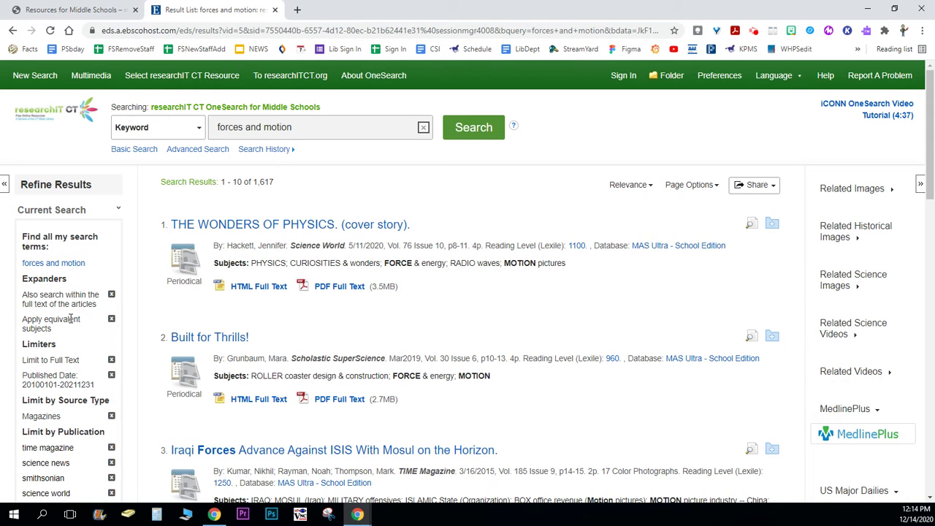
# Scroll through the 1,617 refined results headed by THE WONDERS OF PHYSICS
pyautogui.scroll(-1, 62, 434)
pyautogui.scroll(-3, 62, 433)
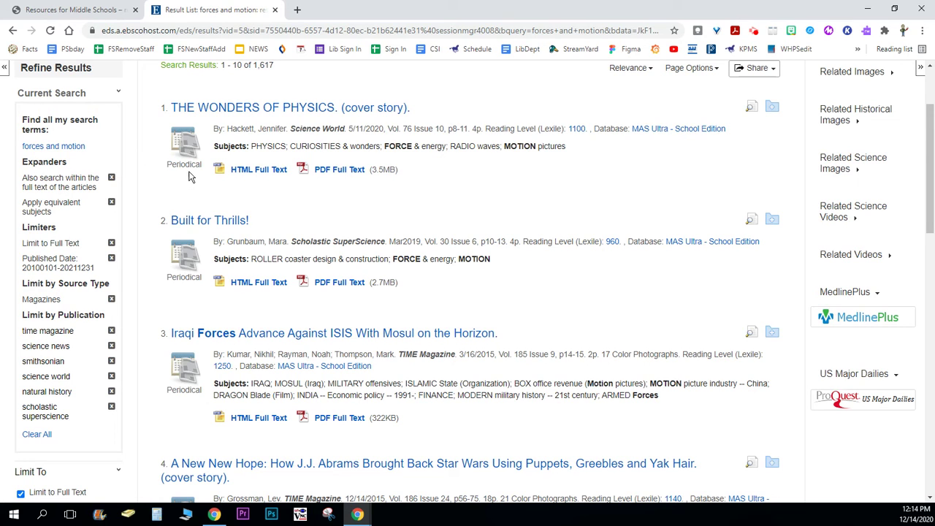
# Open the THE WONDERS OF PHYSICS record and review its abstract and HTML full text
pyautogui.click(247, 113)
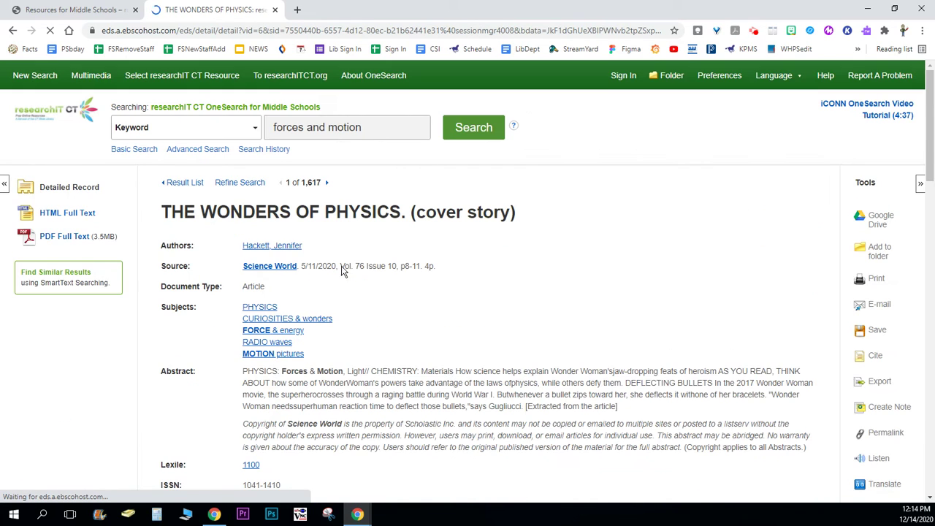
pyautogui.scroll(-6, 420, 325)
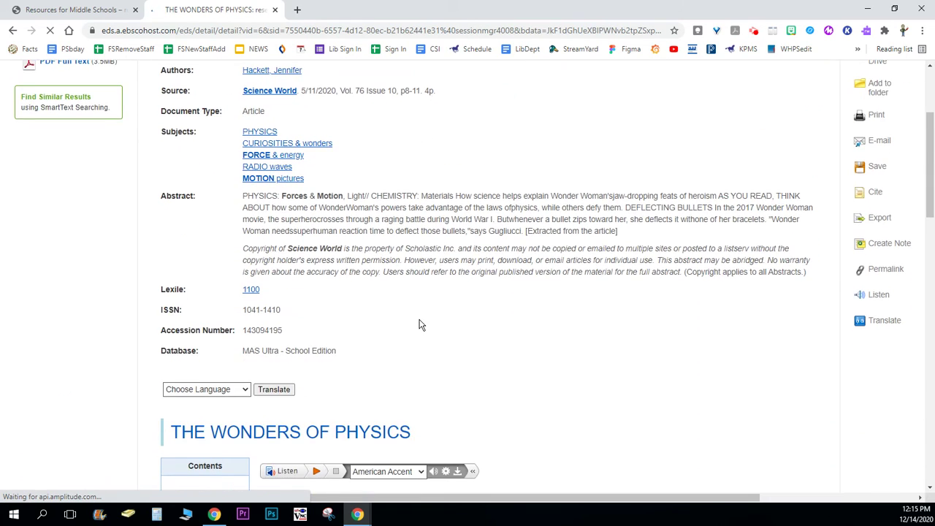
pyautogui.scroll(-15, 420, 325)
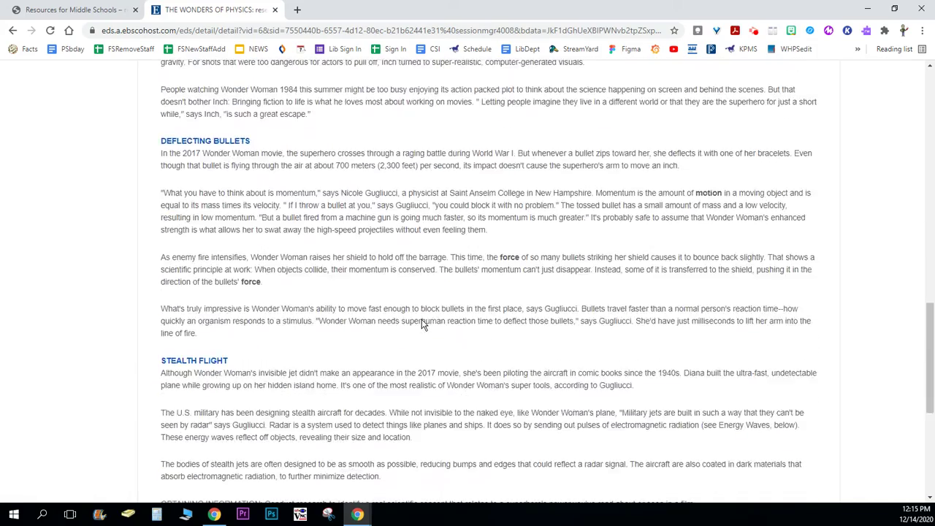
pyautogui.scroll(18, 423, 328)
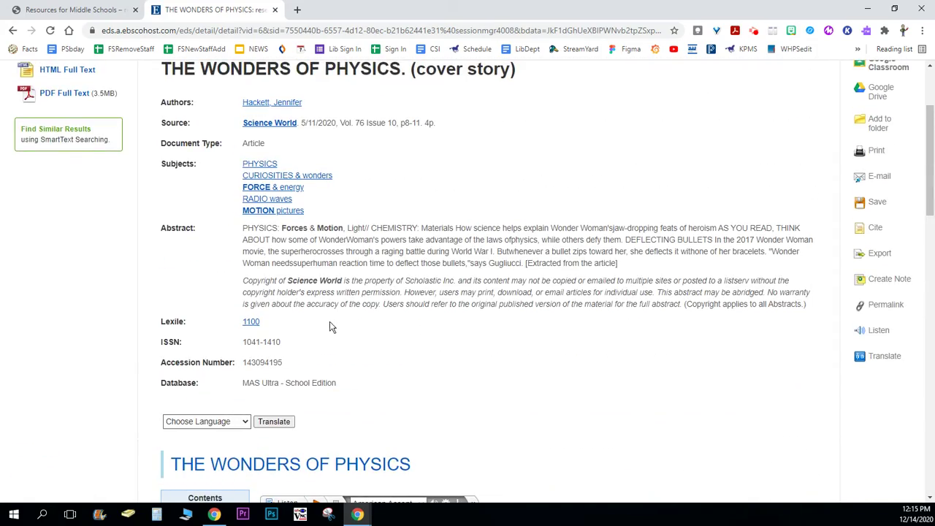
pyautogui.scroll(2, 330, 324)
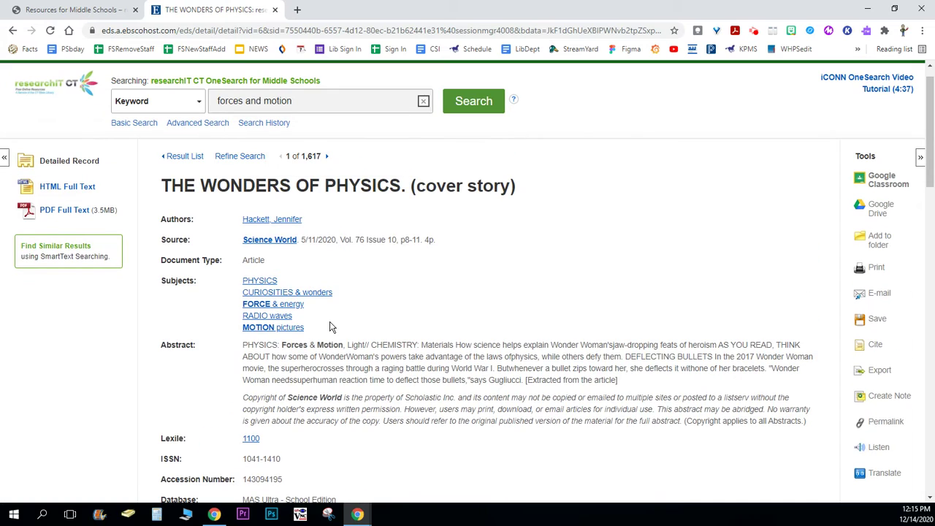
# View the article's PDF full text, reading through its pages and returning to page 1
pyautogui.click(64, 211)
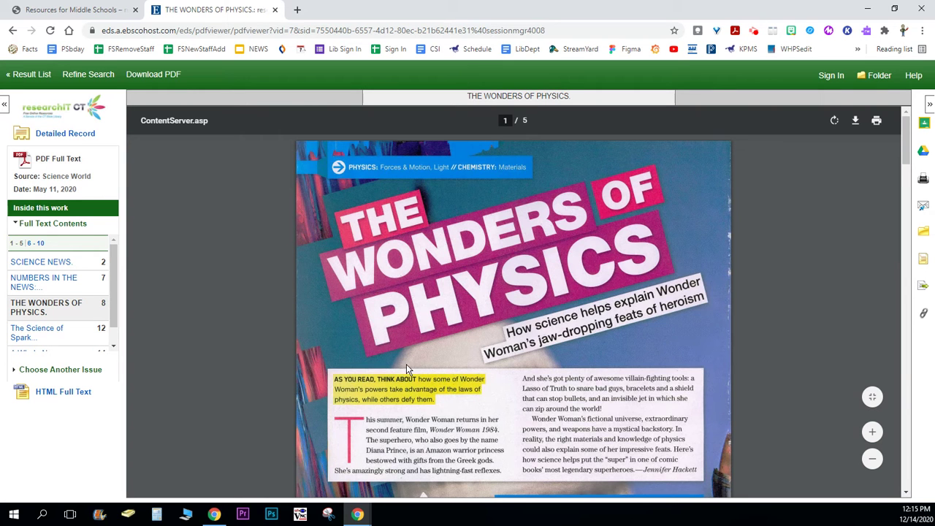
pyautogui.scroll(-5, 415, 367)
pyautogui.scroll(-10, 416, 368)
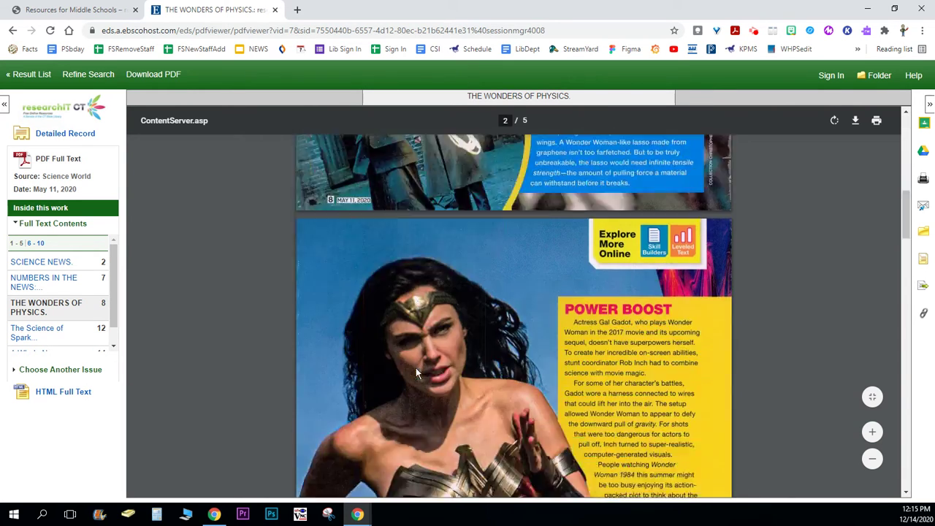
pyautogui.scroll(-5, 416, 368)
pyautogui.scroll(-5, 378, 372)
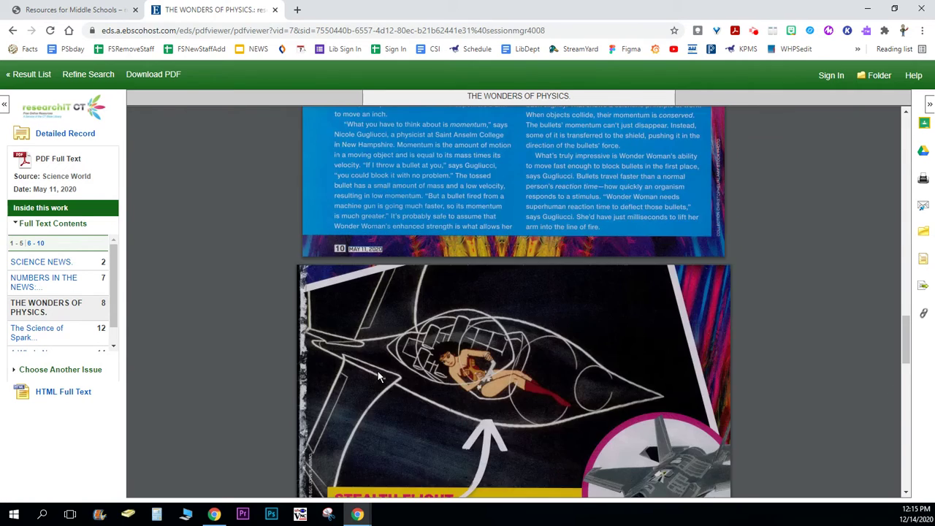
pyautogui.scroll(-5, 378, 377)
pyautogui.scroll(-5, 226, 384)
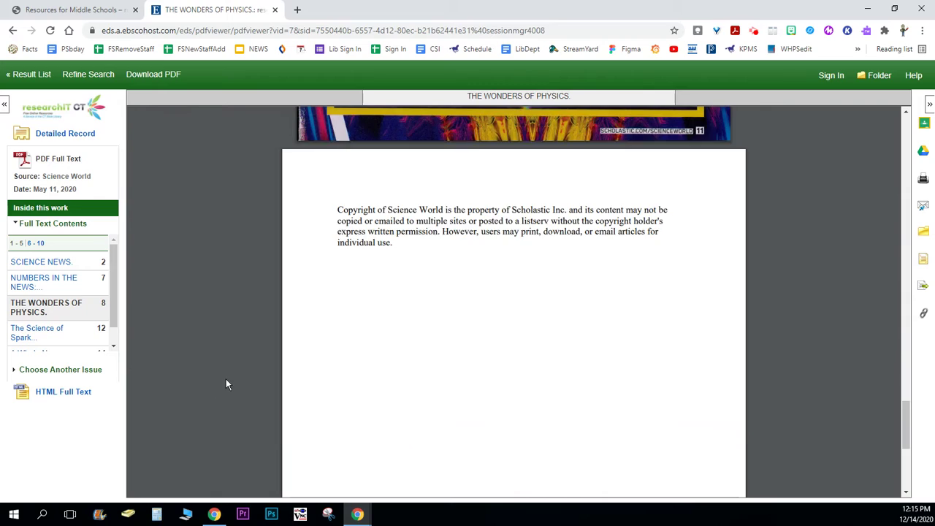
pyautogui.scroll(10, 226, 380)
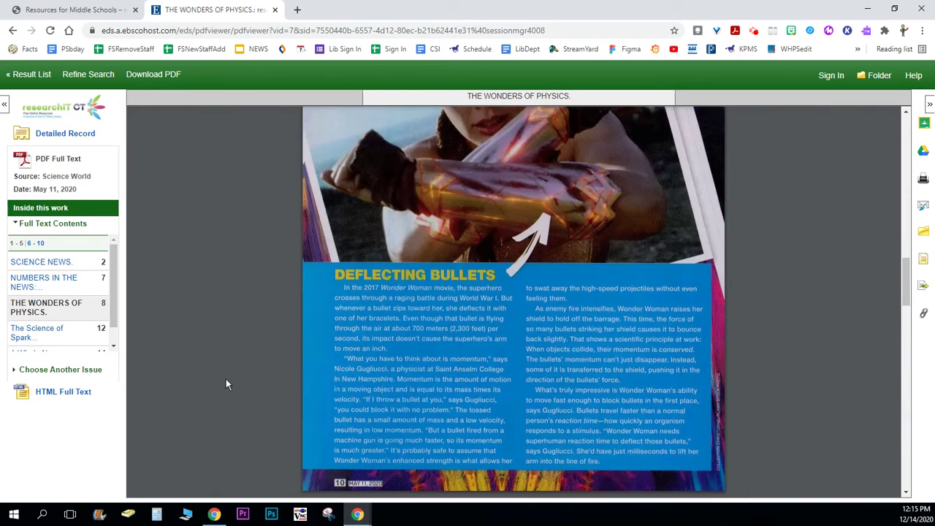
pyautogui.scroll(12, 226, 385)
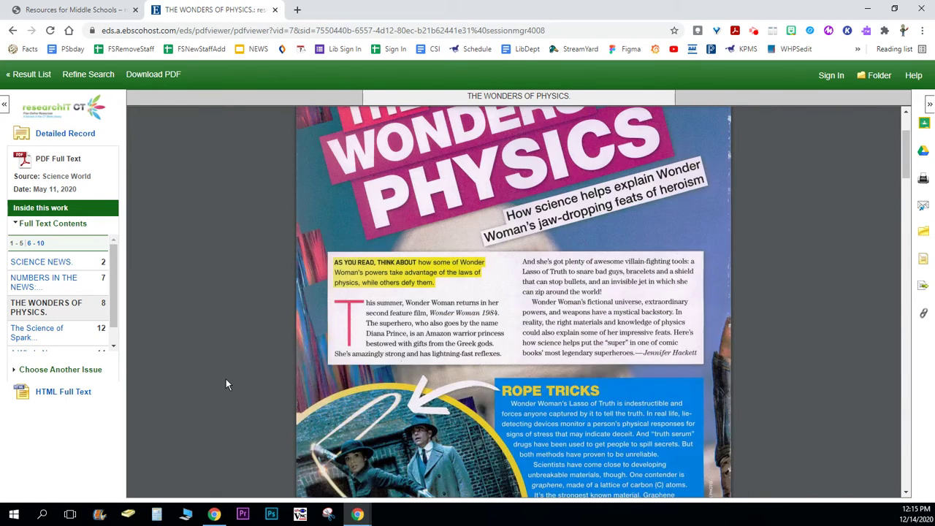
pyautogui.scroll(2, 227, 384)
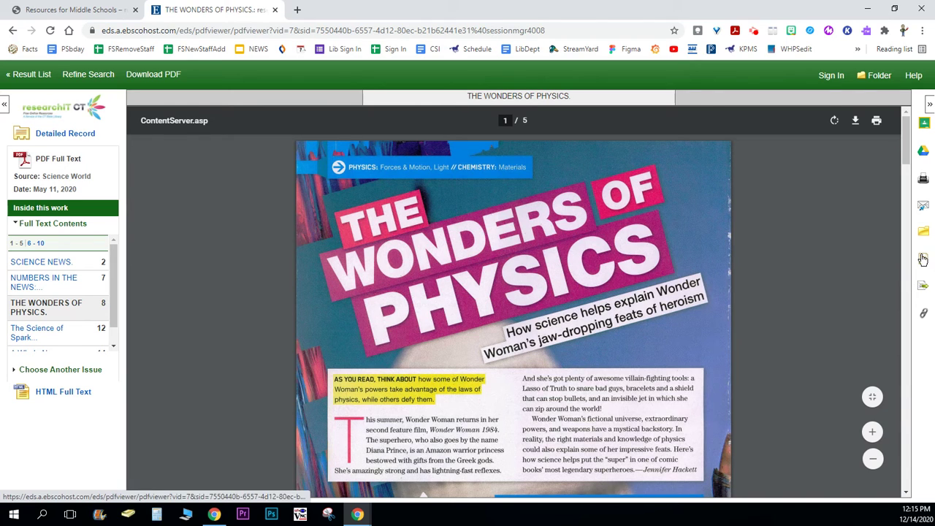
# Display the article's citation formats and scroll the list to its MLA entry
pyautogui.click(930, 106)
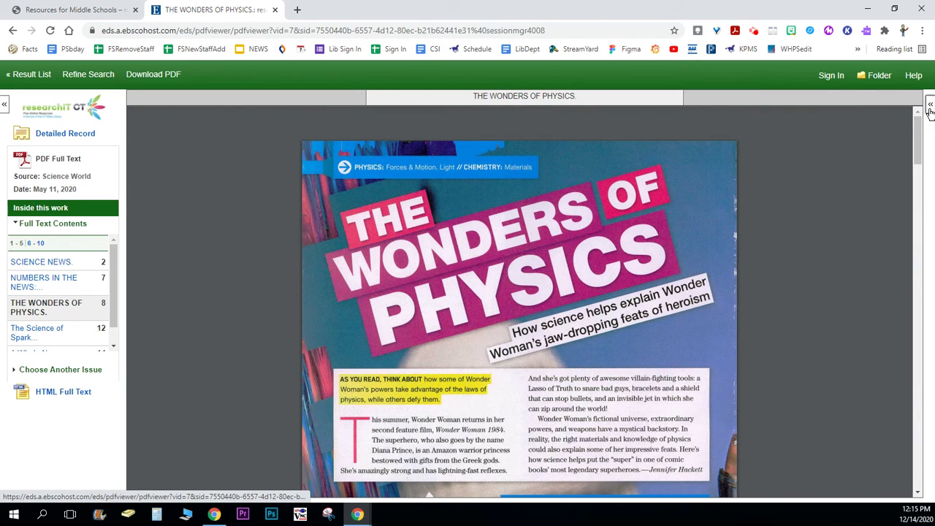
pyautogui.click(930, 106)
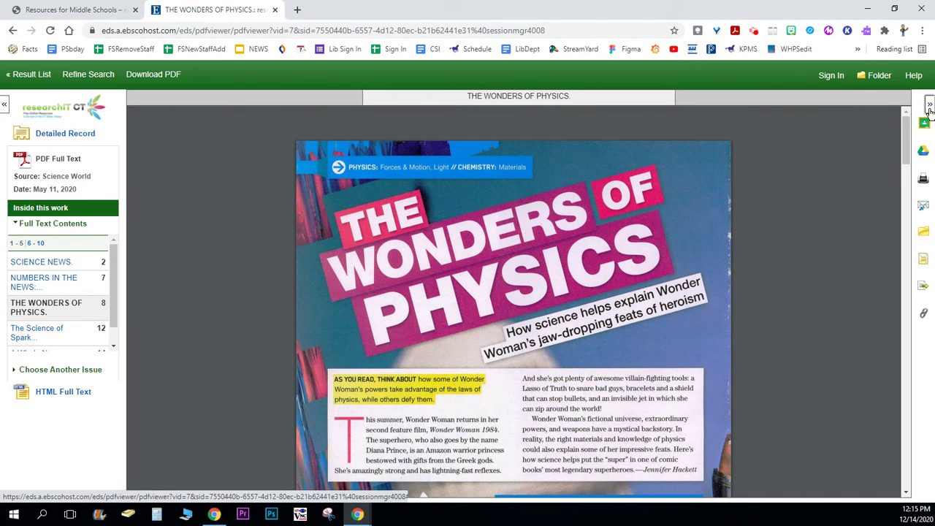
pyautogui.click(924, 263)
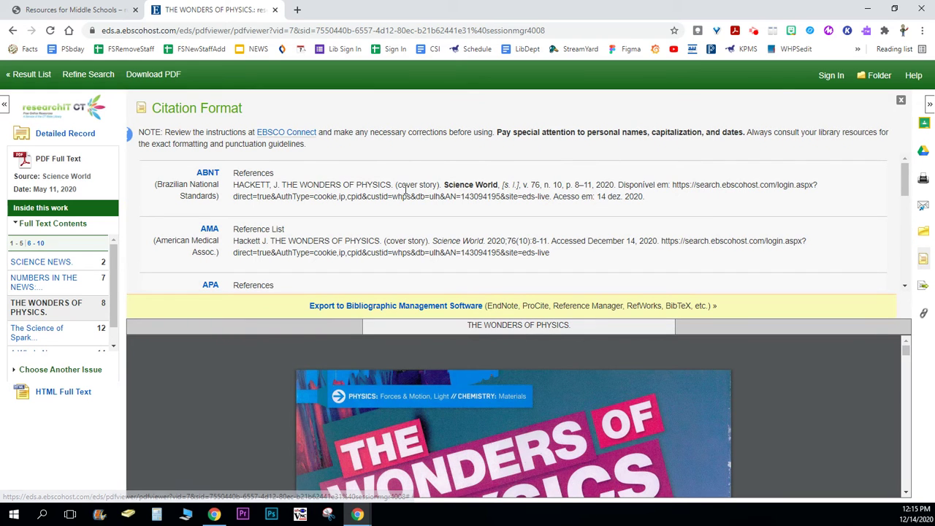
pyautogui.scroll(-5, 401, 194)
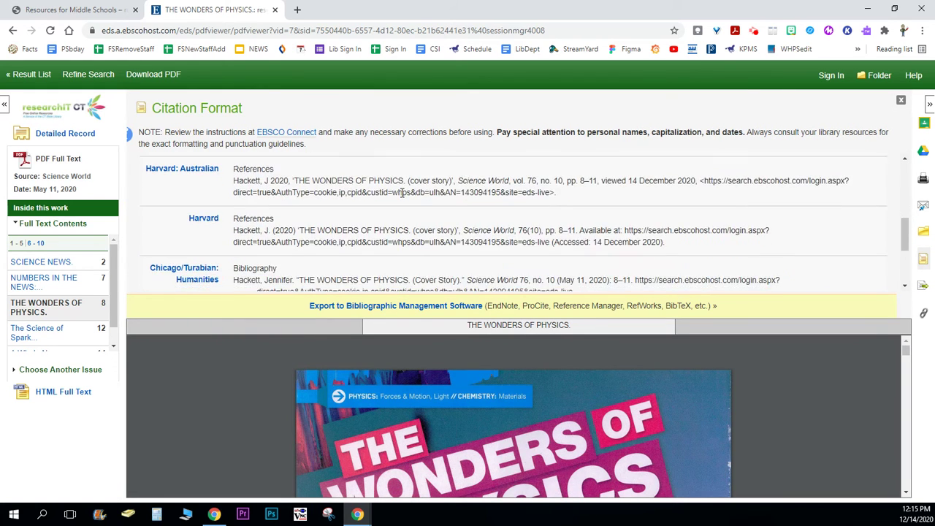
pyautogui.scroll(1, 402, 197)
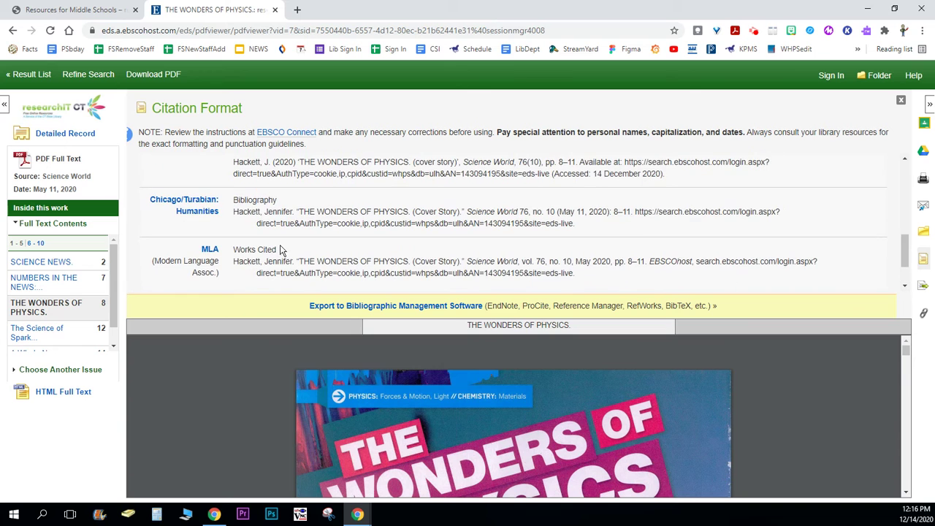
# View the MLA style help window, then close it
pyautogui.click(211, 250)
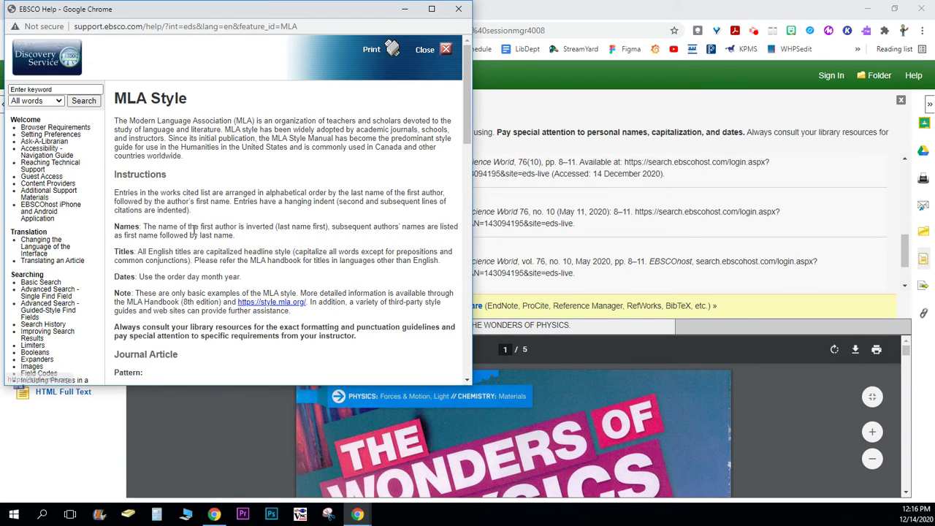
pyautogui.click(458, 9)
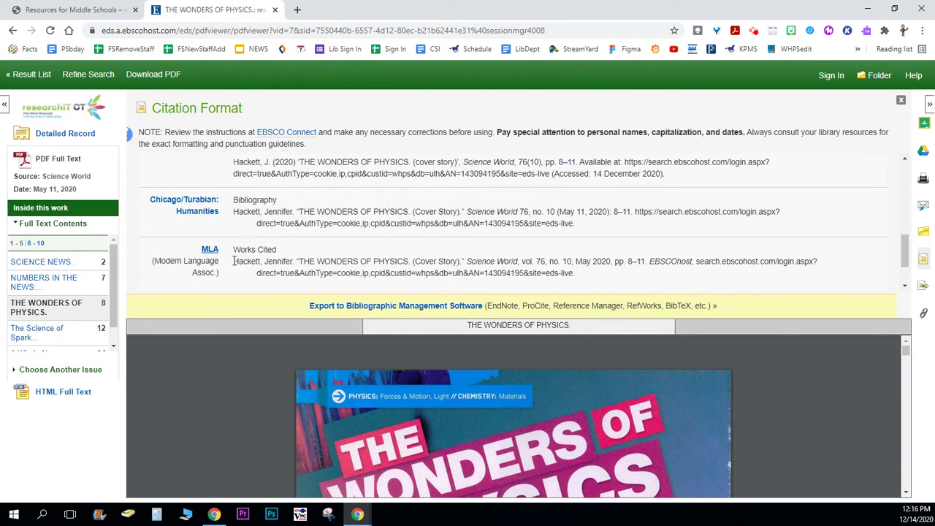
# Highlight the entire MLA Works Cited citation for the Science World article
pyautogui.moveTo(232, 264); pyautogui.dragTo(293, 266)
pyautogui.click(637, 271)
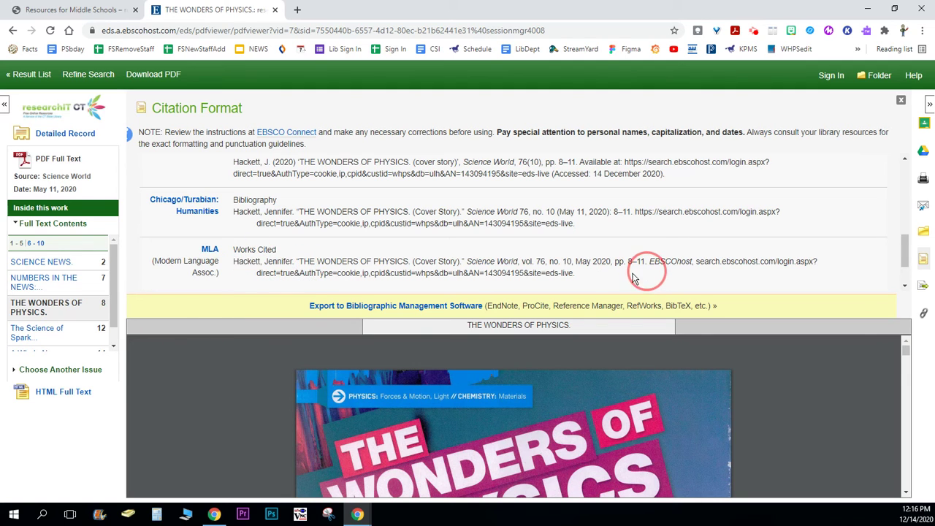
pyautogui.moveTo(624, 279); pyautogui.dragTo(234, 265)
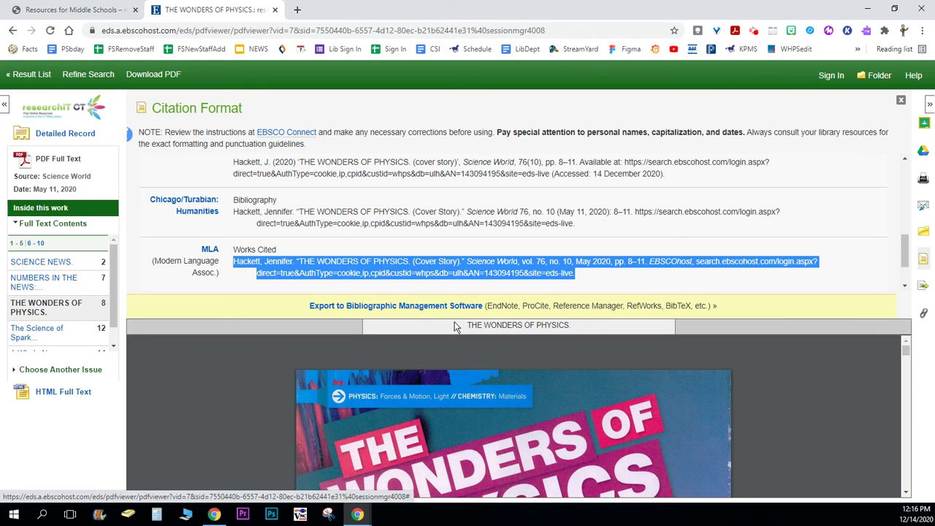
# Choose Direct Export to NoodleTools as the export format for THE WONDERS OF PHYSICS citation
pyautogui.click(431, 306)
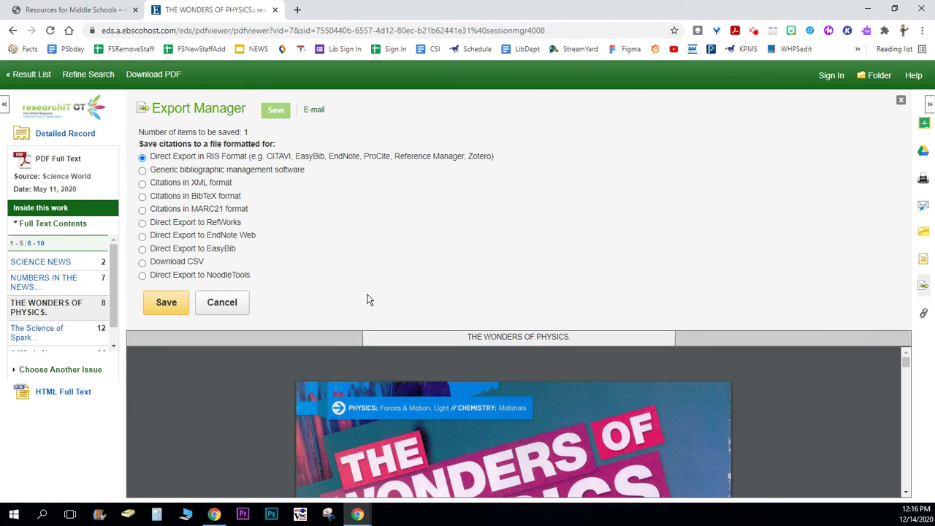
pyautogui.click(142, 277)
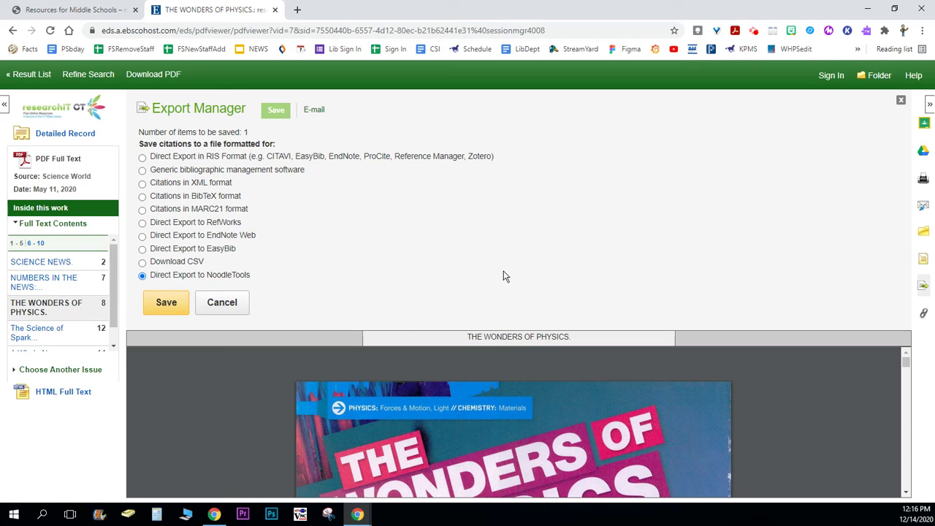